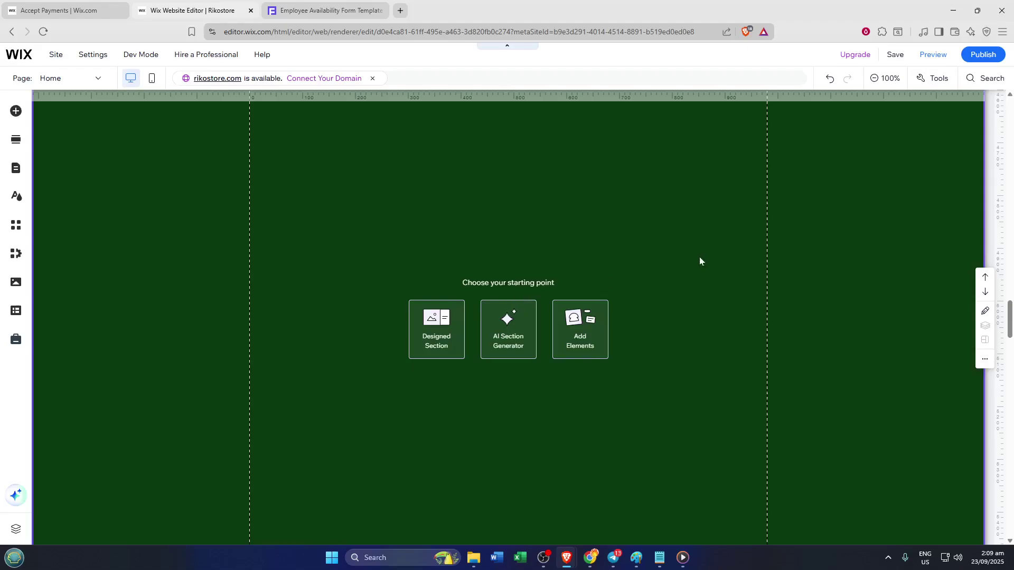
Make the empty untitled section on the Home page slightly taller by extending its lower edge downward.
scroll(703, 256, "up", 1)
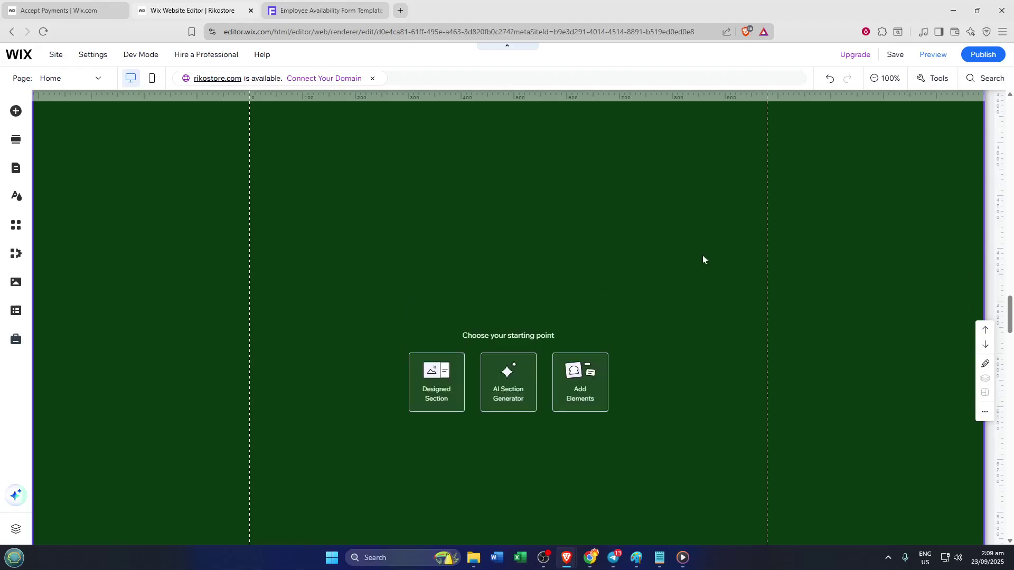
scroll(703, 256, "up", 1)
scroll(702, 259, "up", 1)
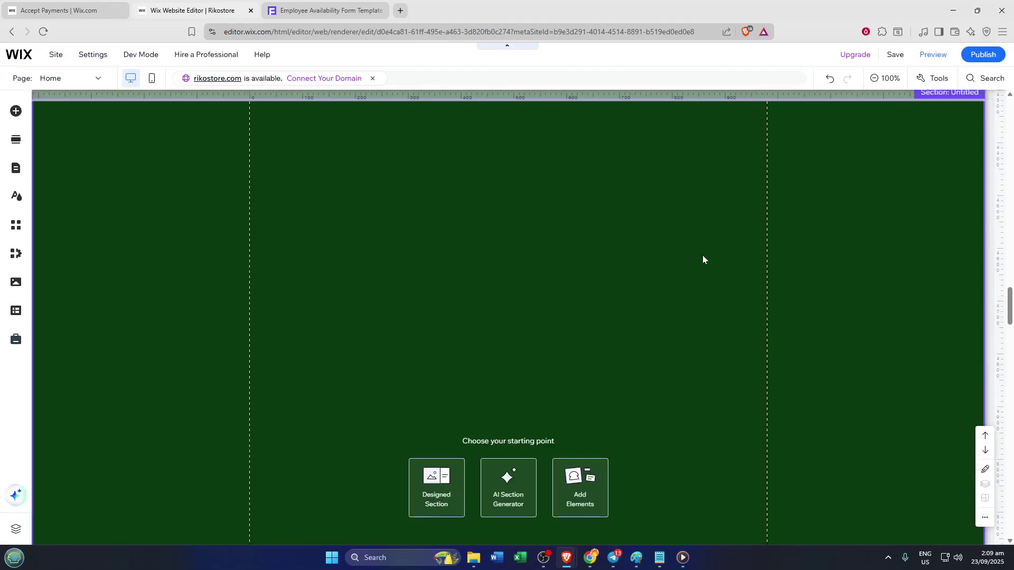
scroll(702, 260, "up", 1)
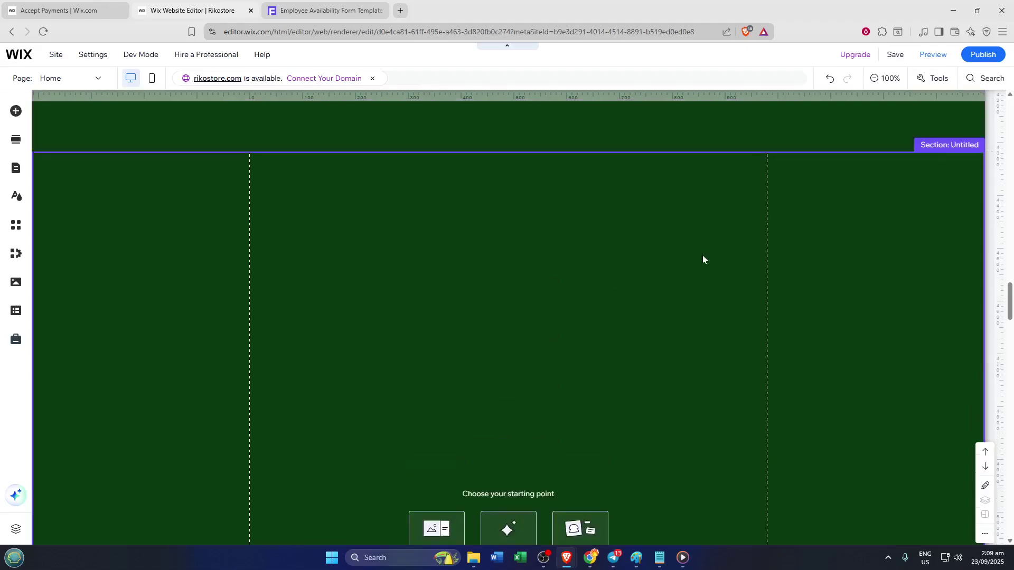
scroll(702, 255, "down", 3)
scroll(702, 255, "down", 3)
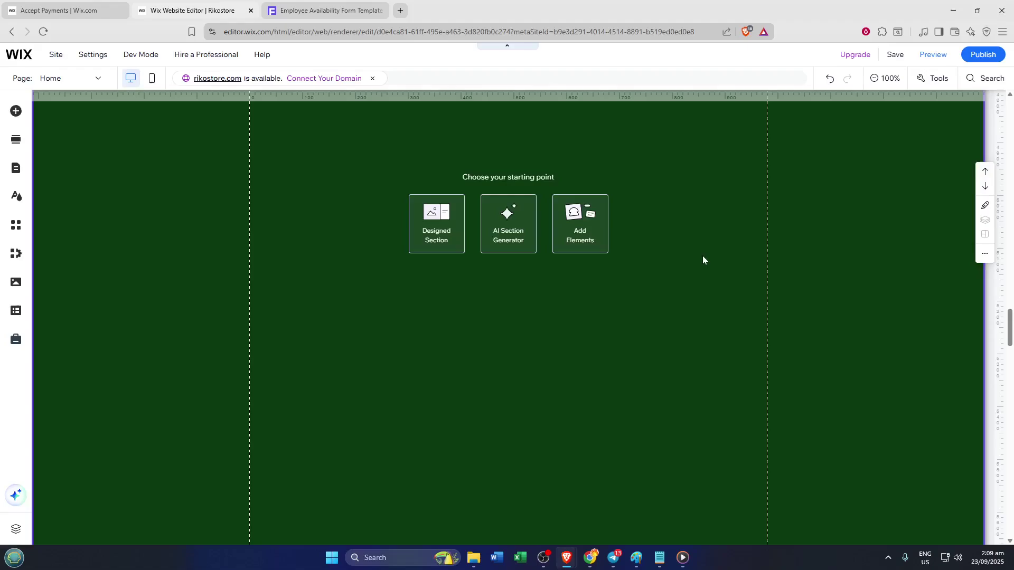
scroll(703, 259, "down", 2)
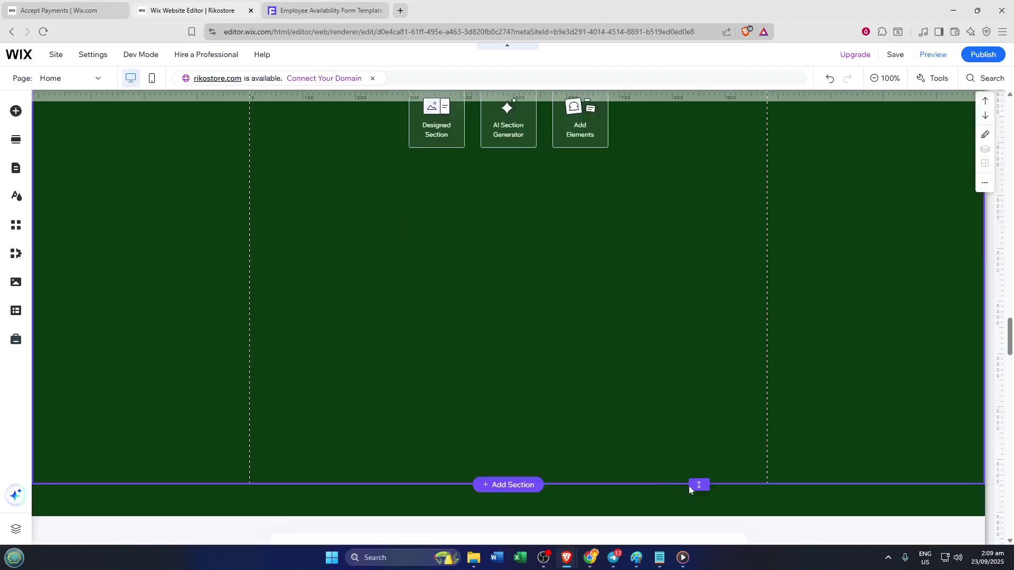
left_click_drag(698, 484, 695, 540)
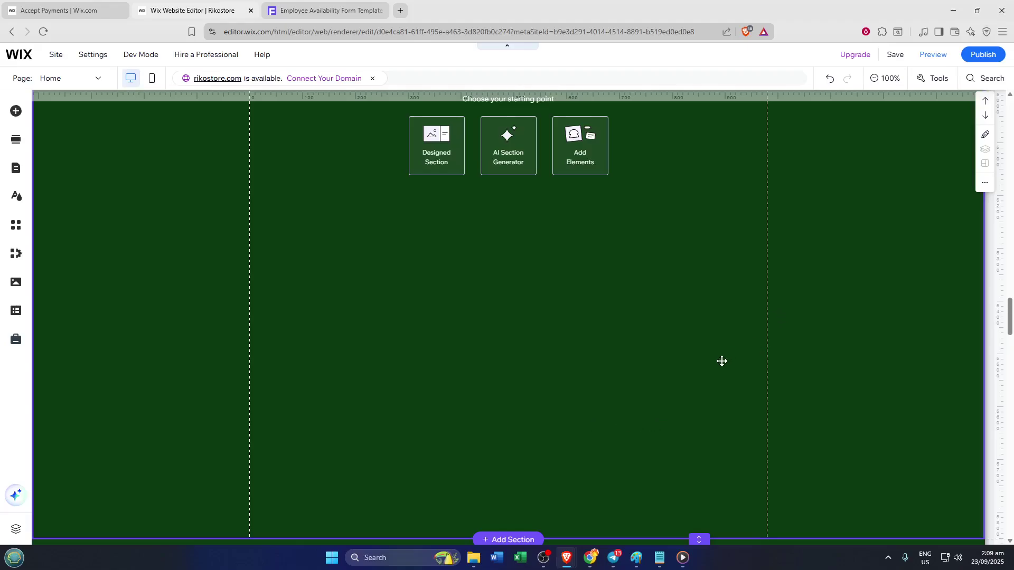
Add an Embed HTML element from the Embed Code category to the empty green section.
scroll(708, 371, "up", 4)
scroll(685, 386, "up", 1)
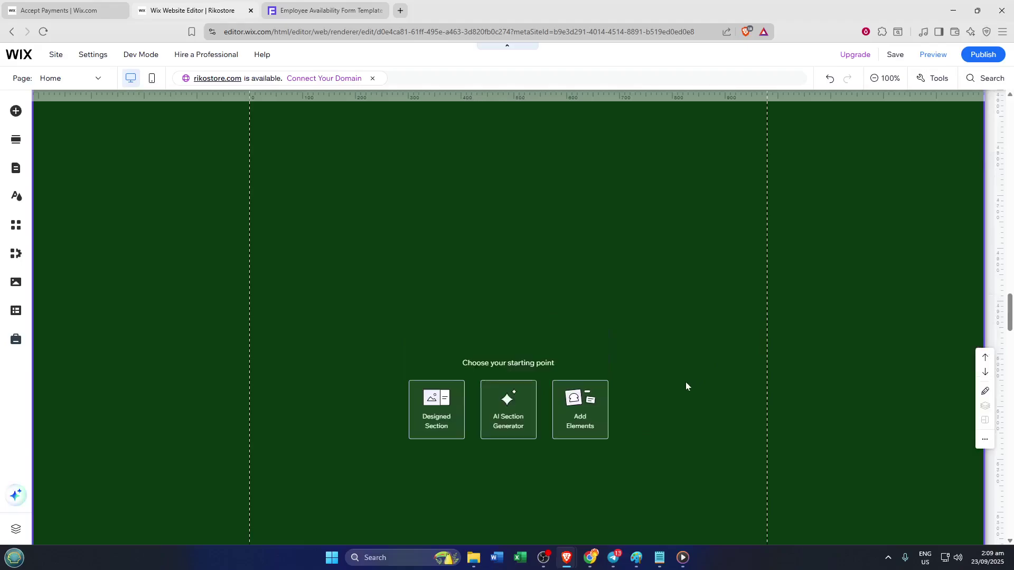
scroll(686, 387, "up", 1)
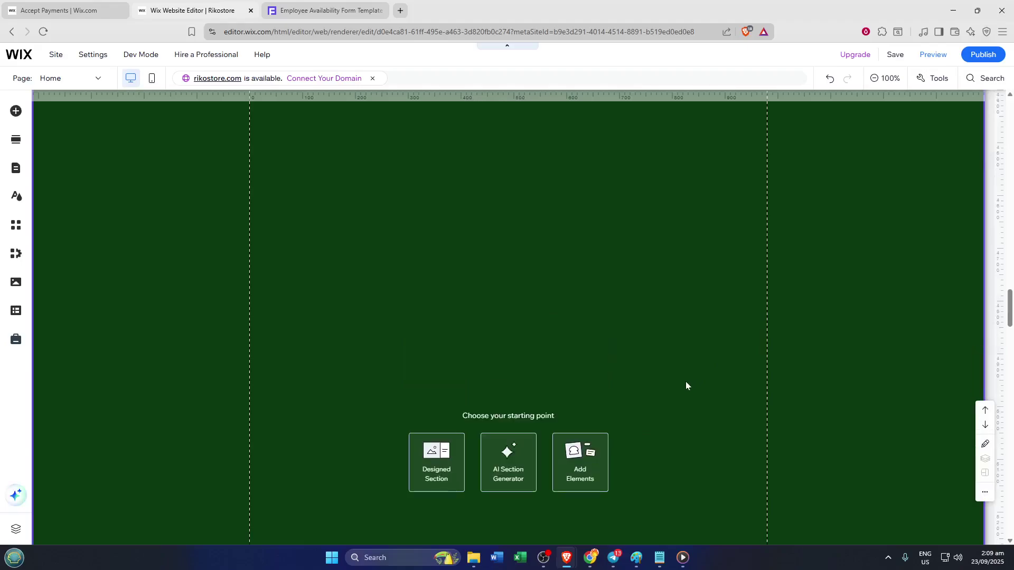
scroll(686, 381, "up", 1)
scroll(686, 380, "down", 2)
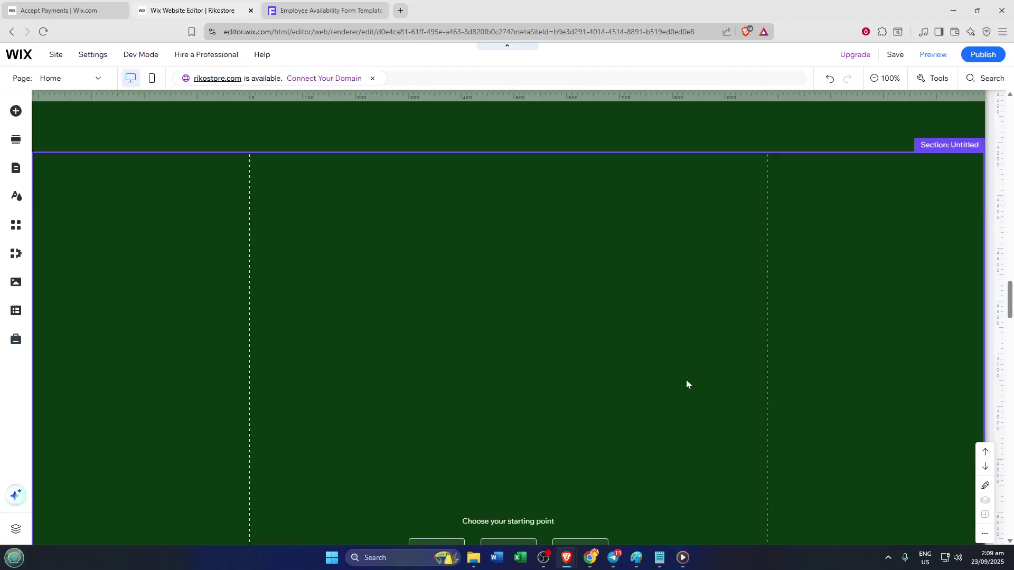
scroll(686, 380, "down", 1)
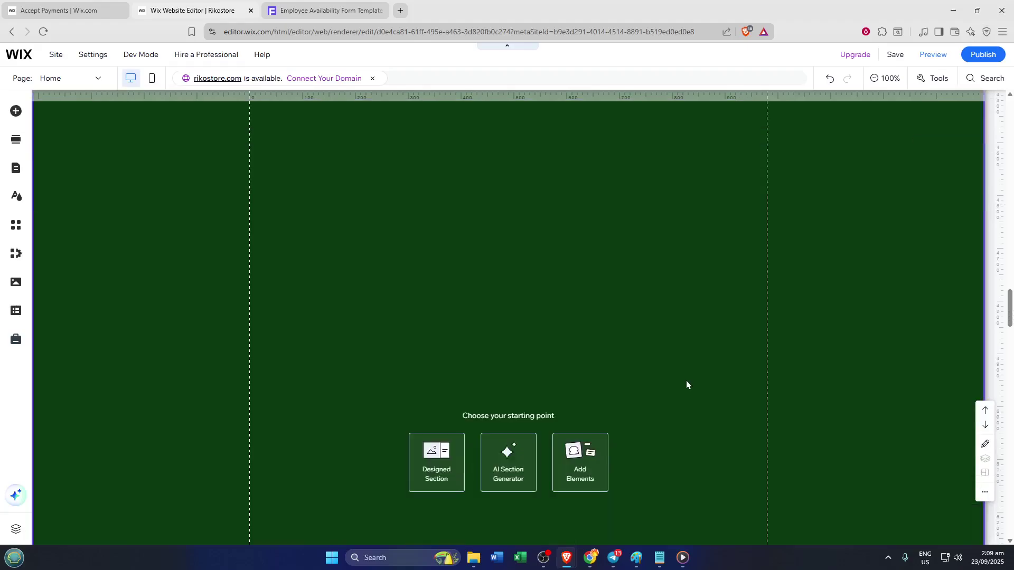
scroll(686, 385, "down", 1)
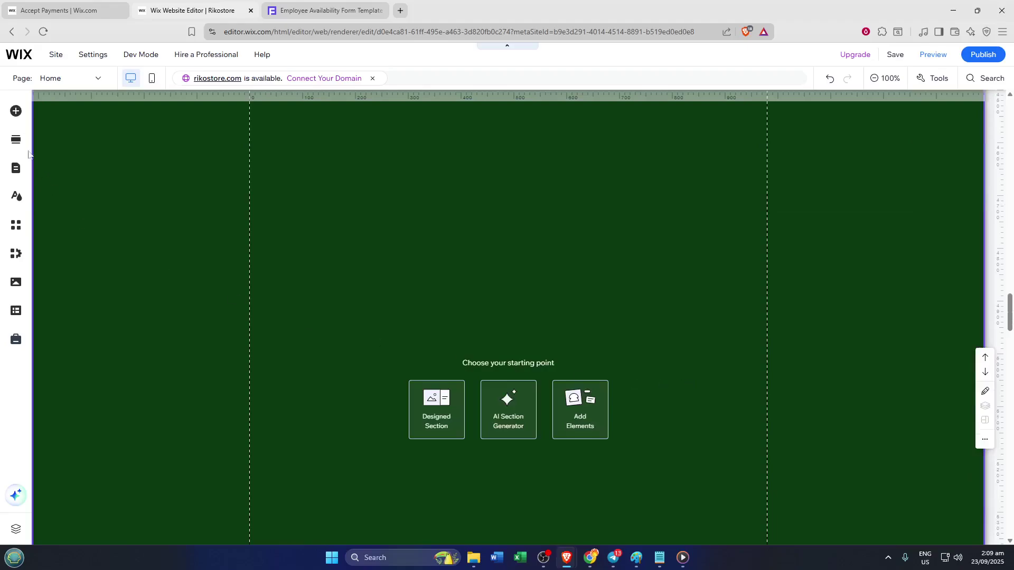
left_click(15, 113)
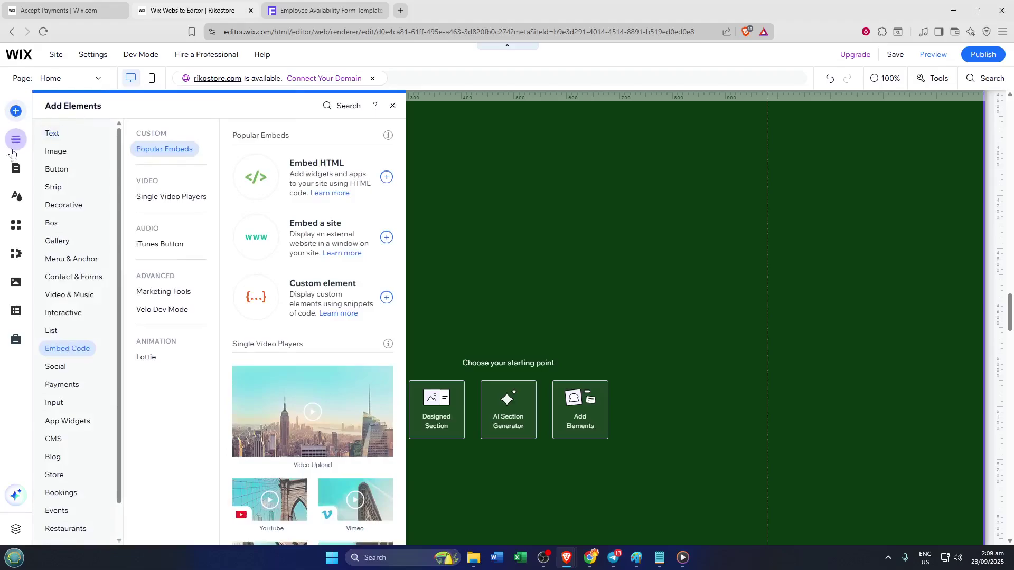
left_click(63, 313)
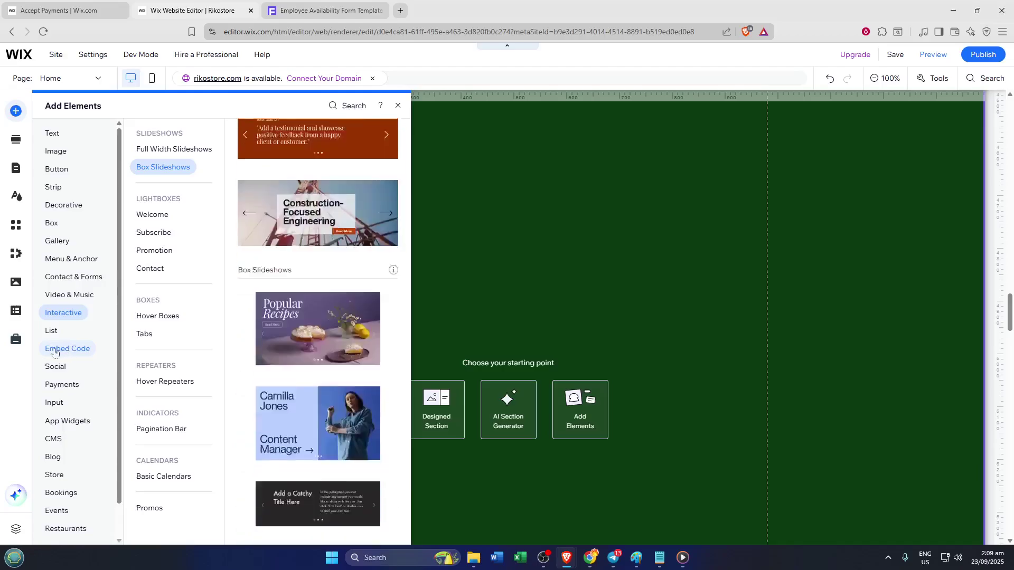
left_click(65, 351)
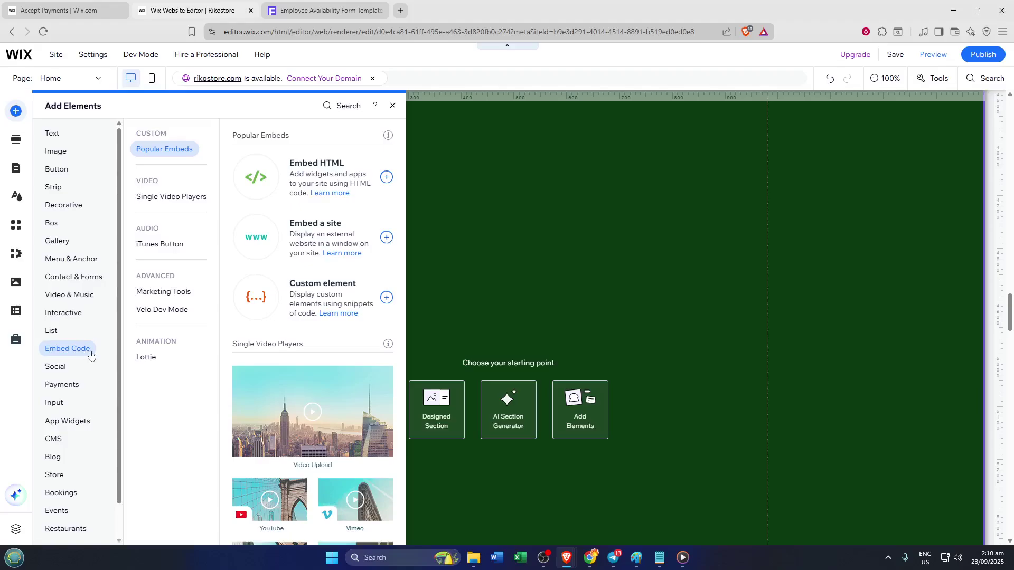
left_click(387, 178)
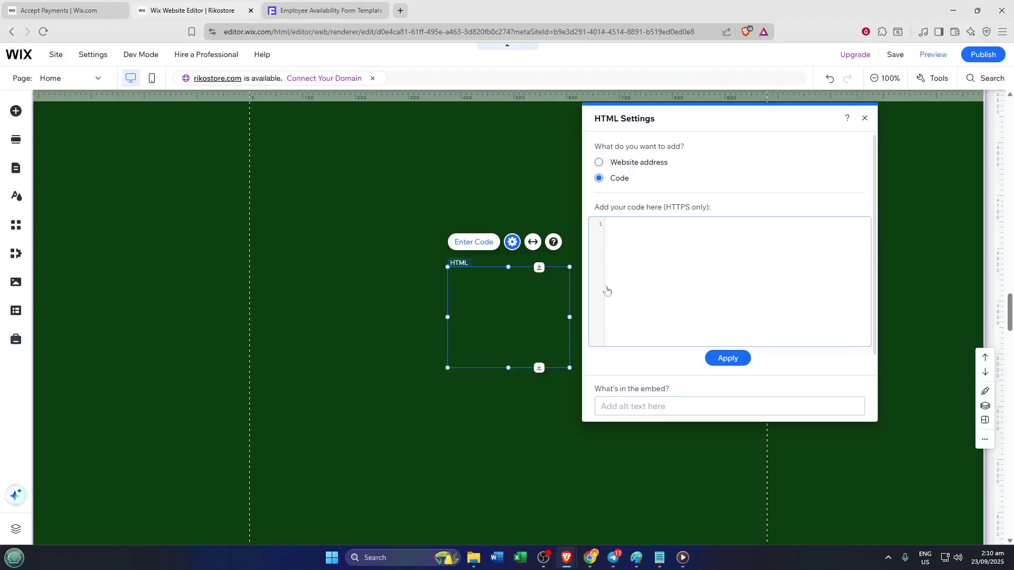
Copy the HTML version of the Employee Availability Form template code from the FormBold page.
left_click(323, 7)
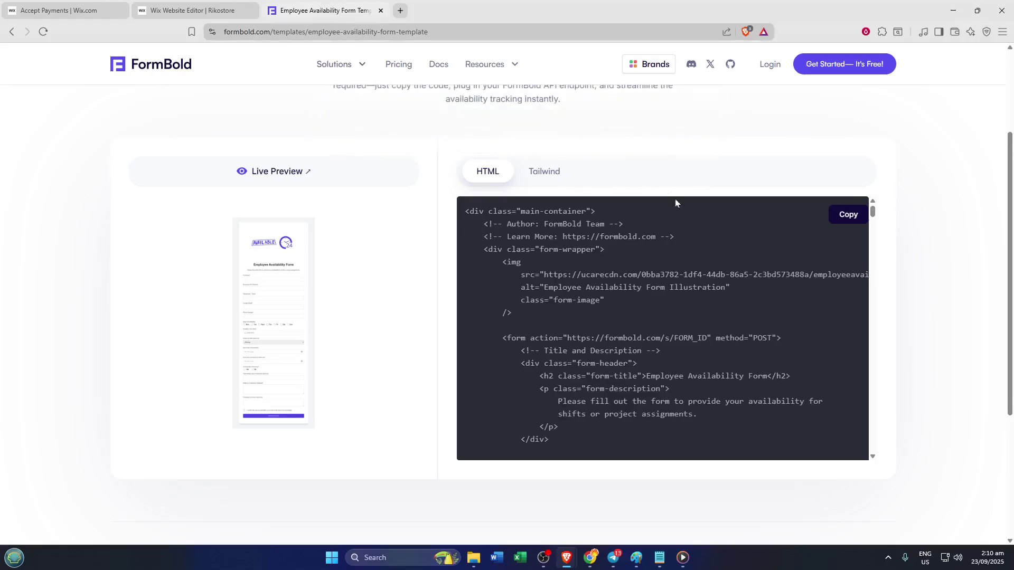
left_click(842, 215)
scroll(1003, 280, "down", 2)
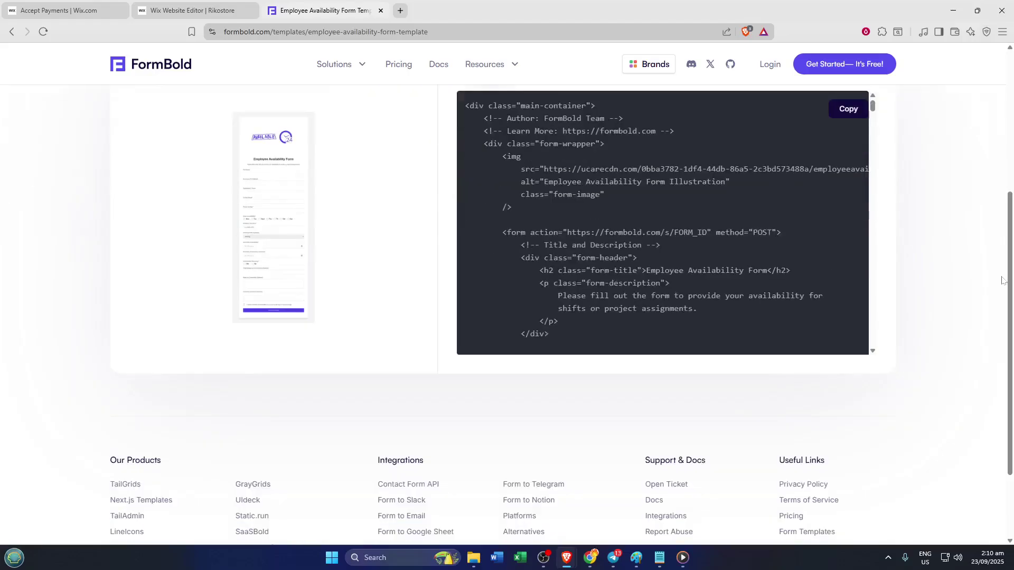
scroll(1003, 269, "up", 2)
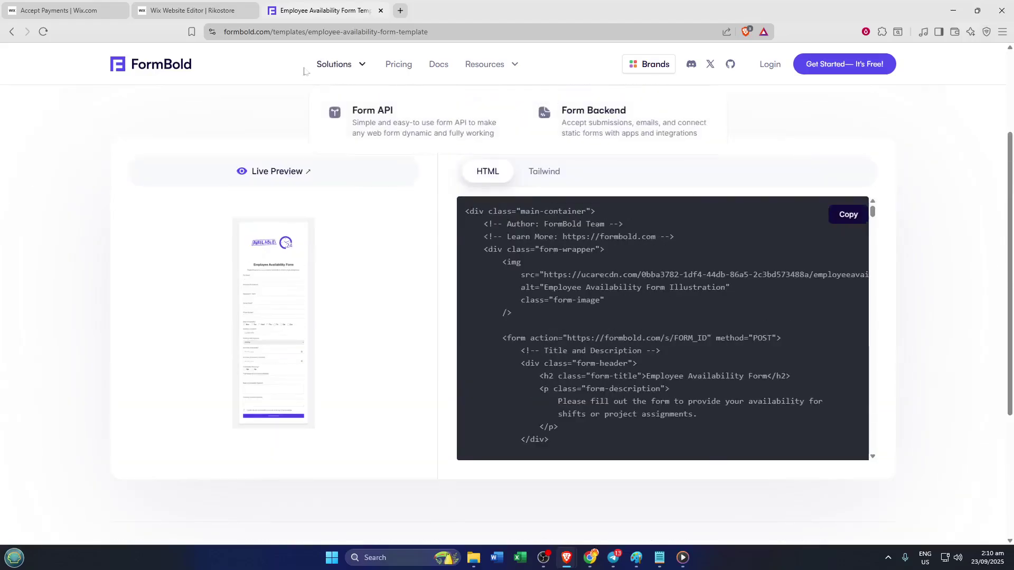
Return to the Wix editor, insert the copied form code into the HTML element's code settings, and apply it.
left_click(198, 13)
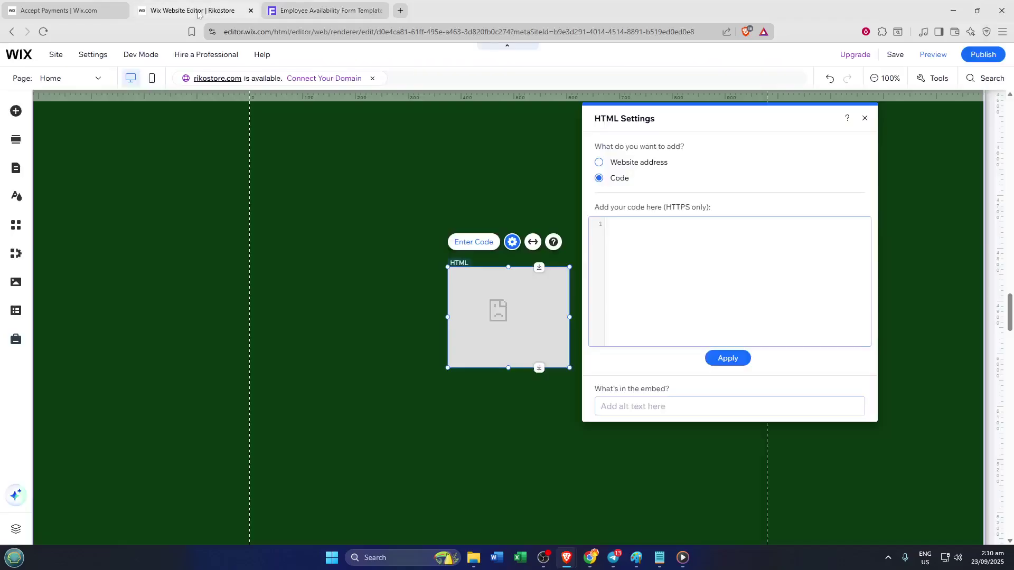
left_click(635, 244)
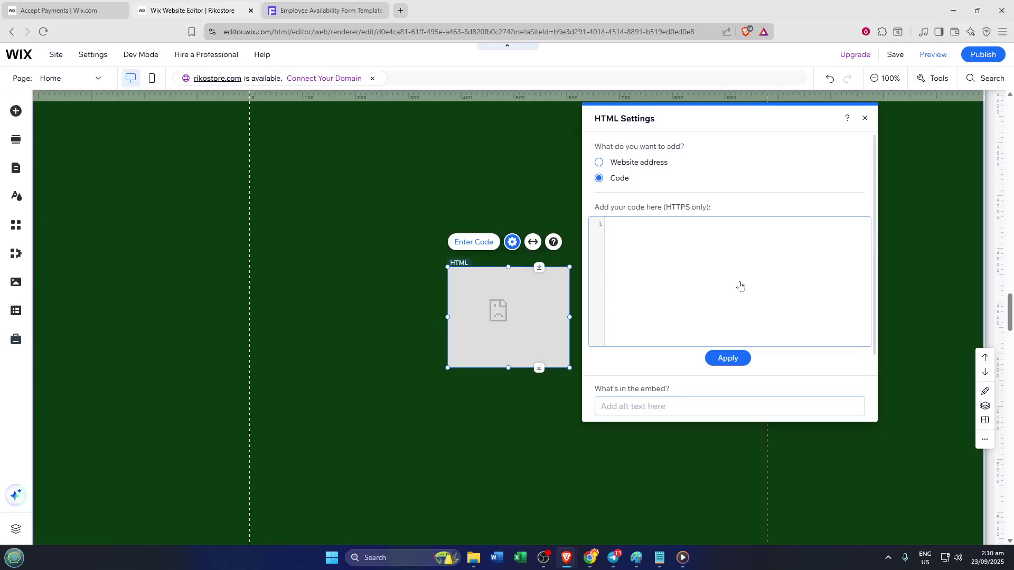
key("ctrl+v")
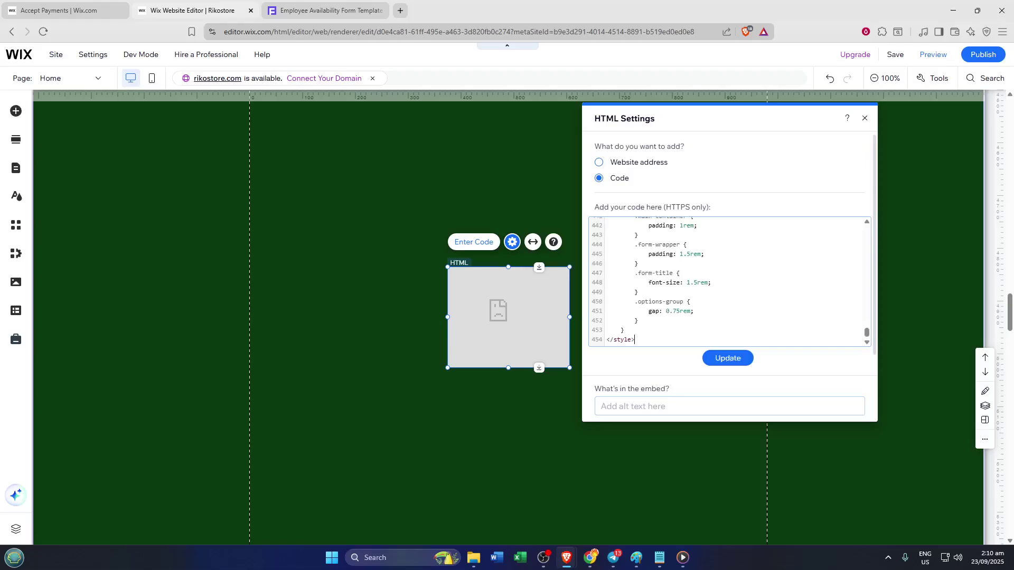
scroll(729, 281, "up", 15)
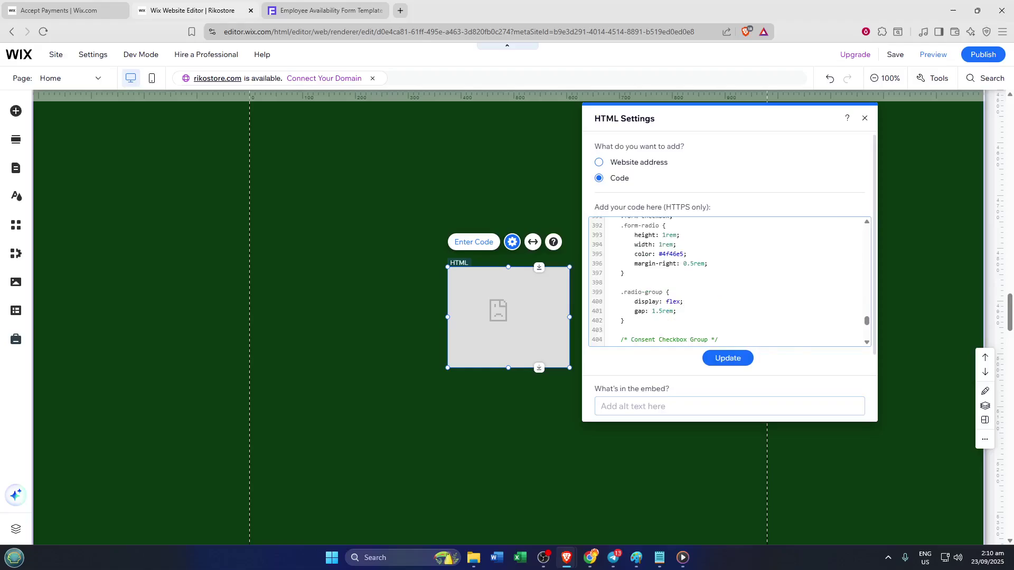
scroll(729, 282, "up", 20)
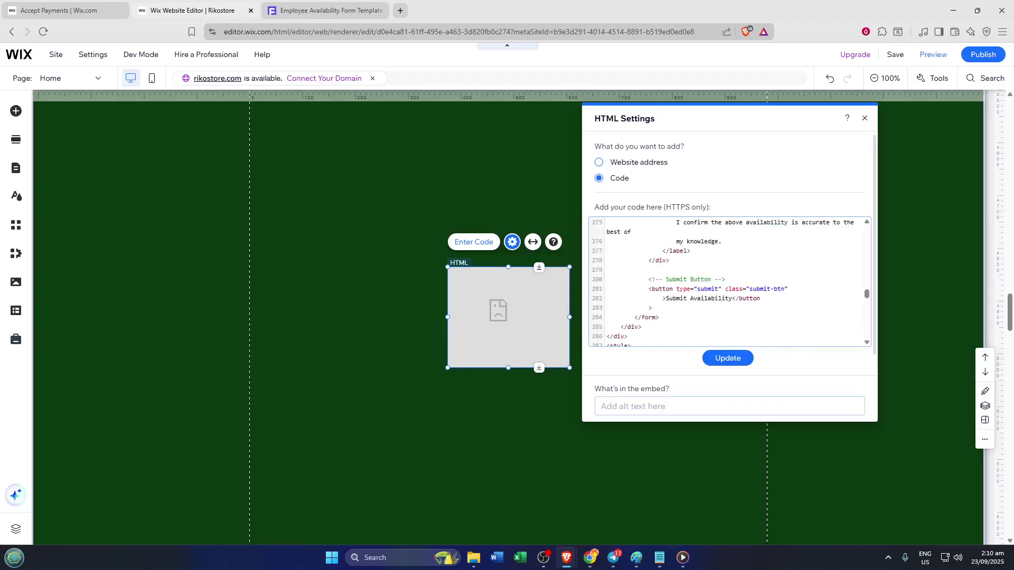
scroll(729, 281, "up", 17)
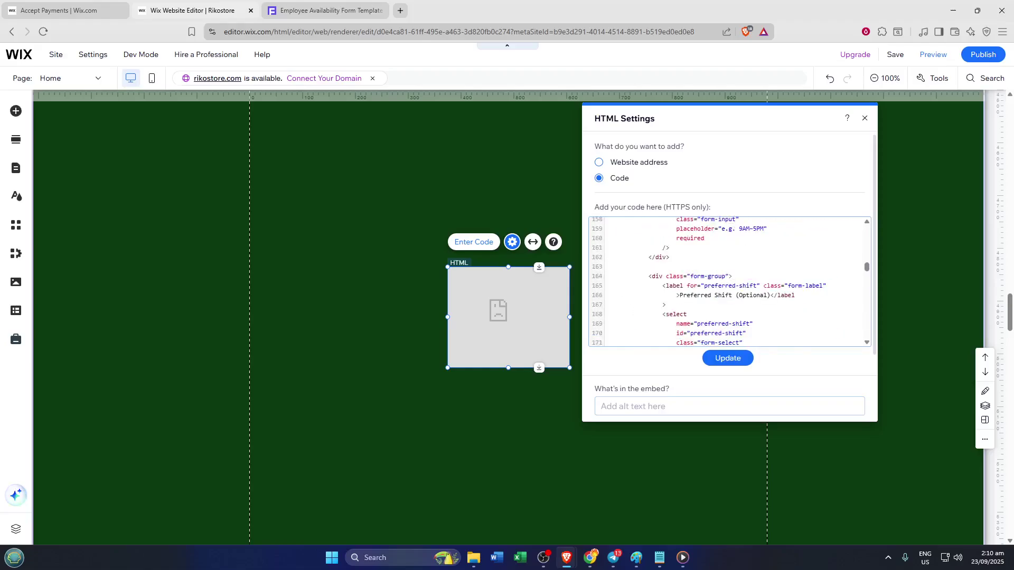
scroll(728, 281, "up", 14)
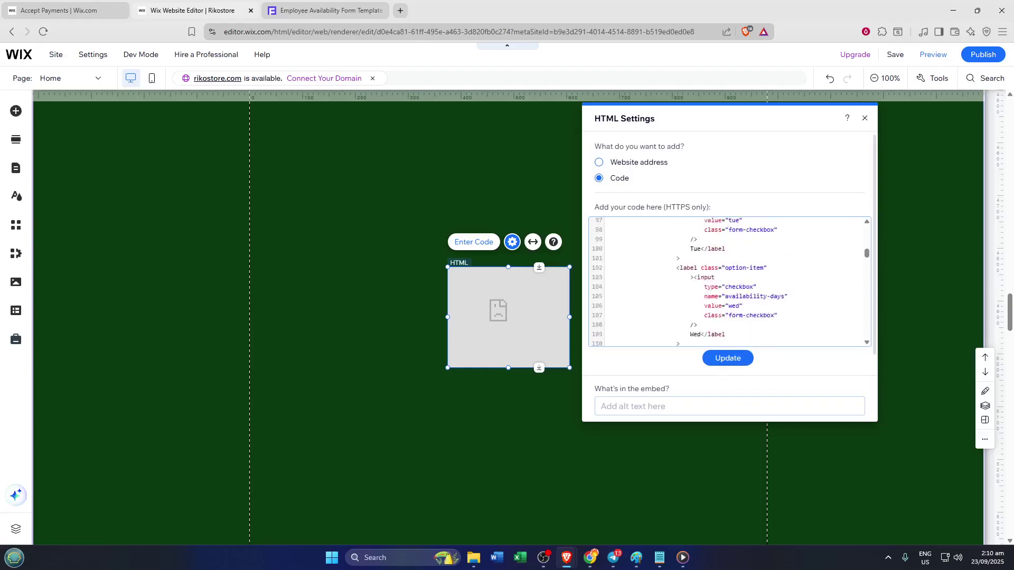
scroll(728, 281, "up", 16)
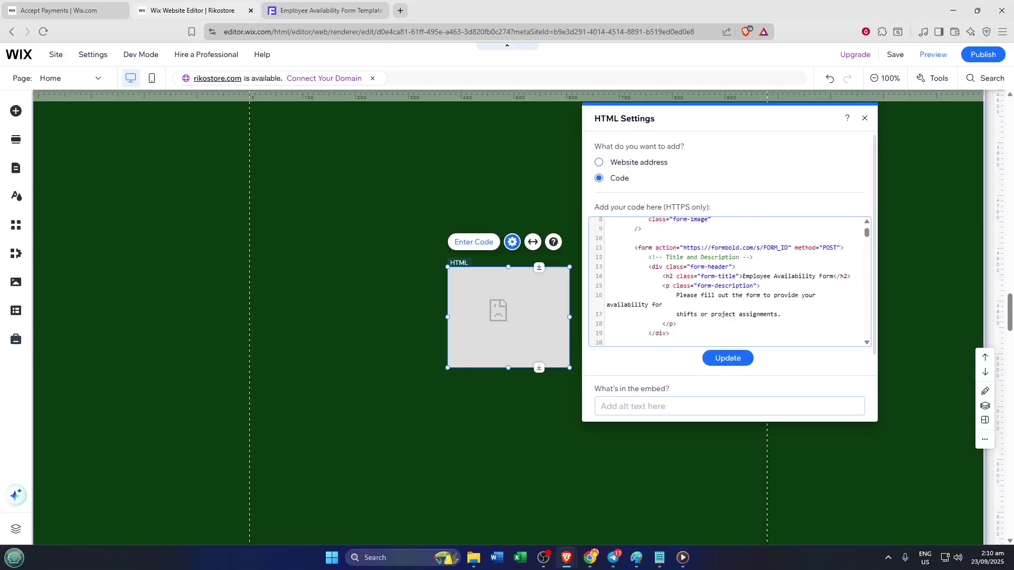
left_click(730, 361)
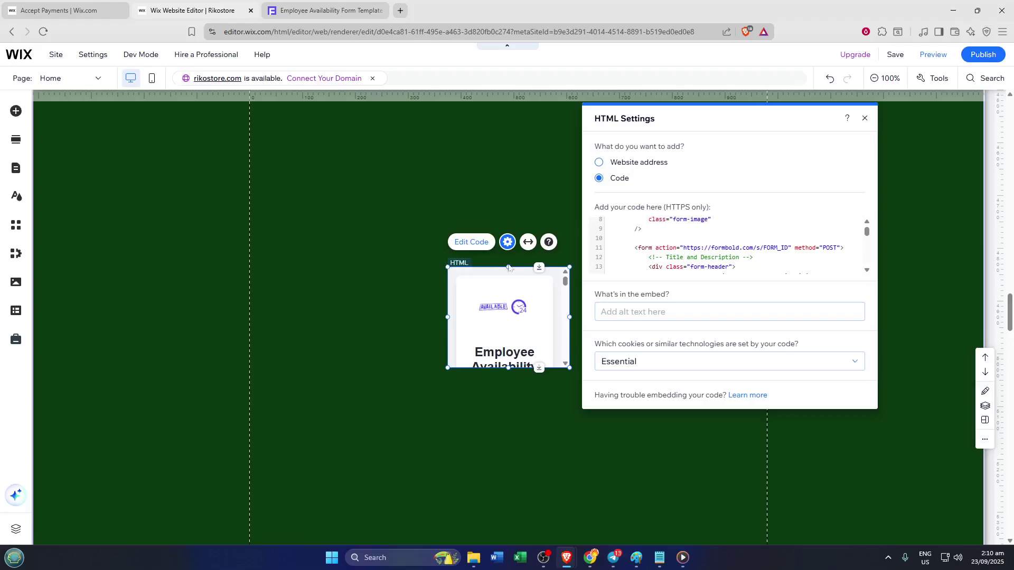
Close the HTML settings and enlarge the embedded form to span nearly the full width between the section's dashed guides.
left_click(383, 198)
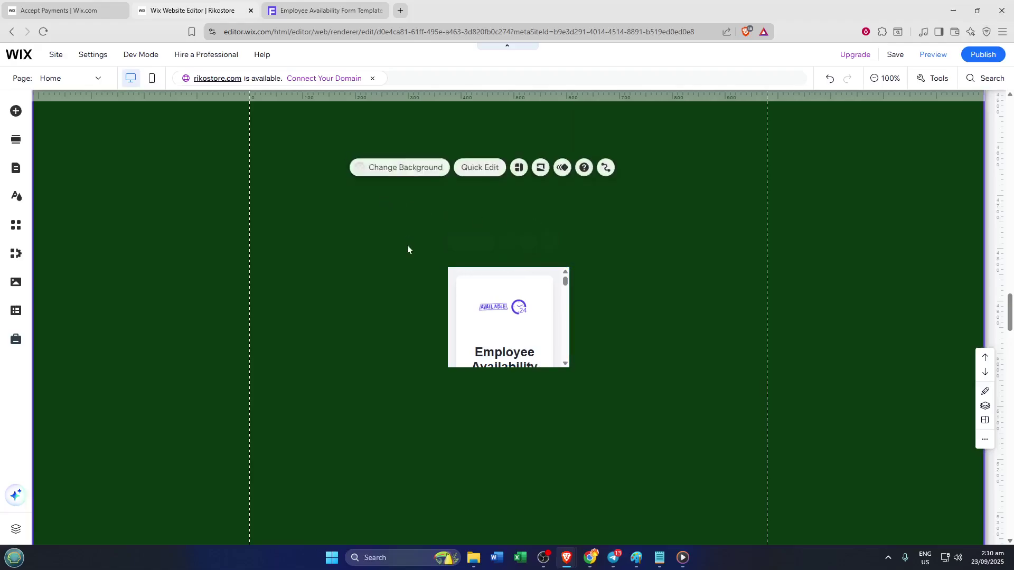
left_click(457, 278)
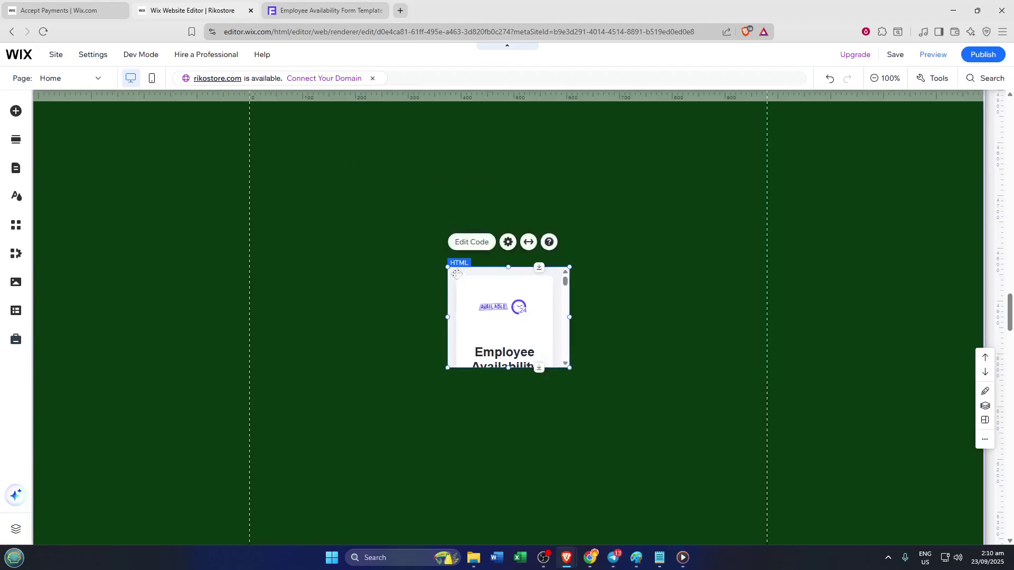
left_click_drag(448, 266, 274, 116)
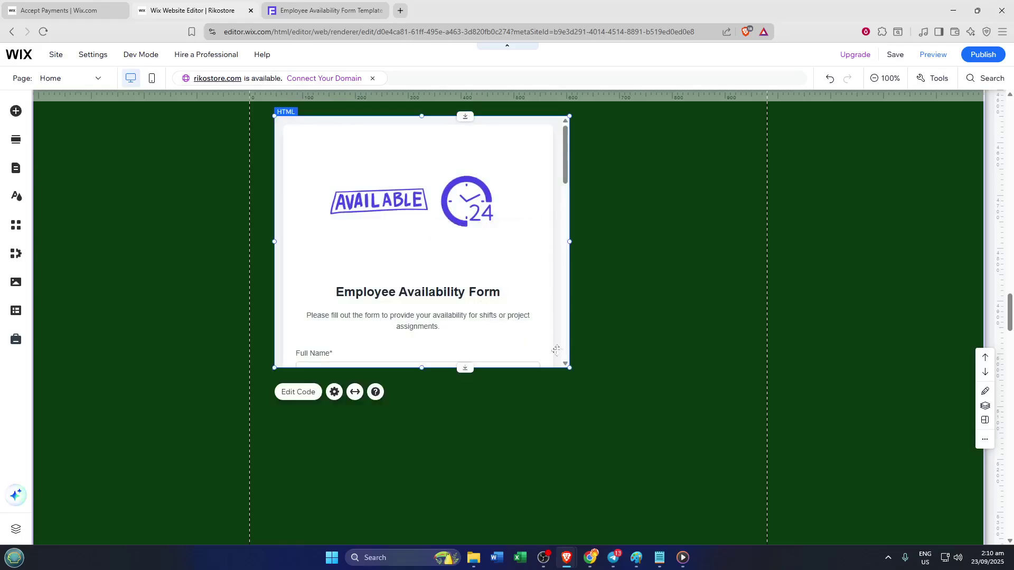
left_click_drag(569, 368, 762, 535)
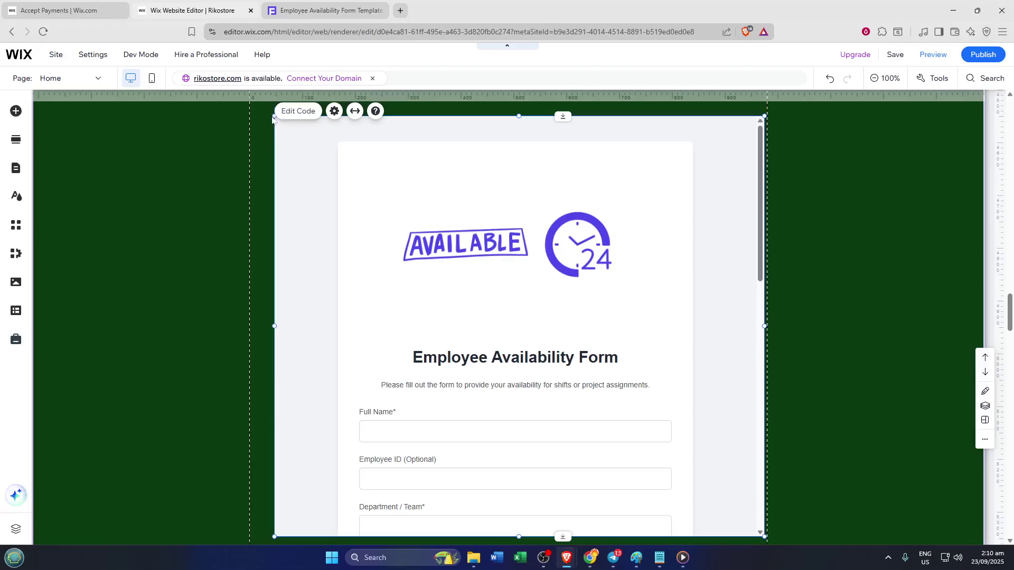
left_click_drag(272, 114, 250, 107)
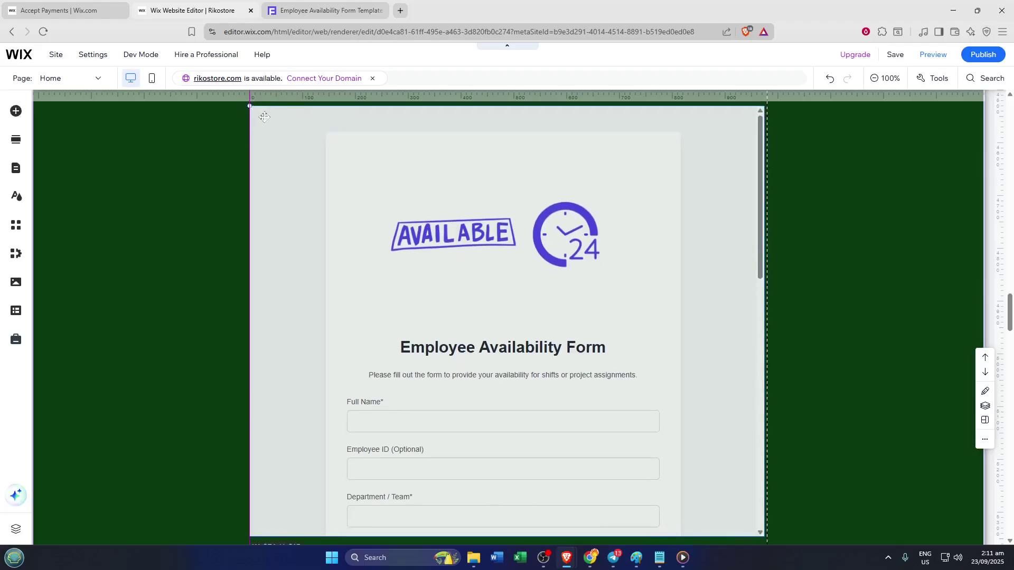
Stretch the embedded form down to the green section's lower edge, to a height of about 1315 px.
scroll(880, 274, "down", 3)
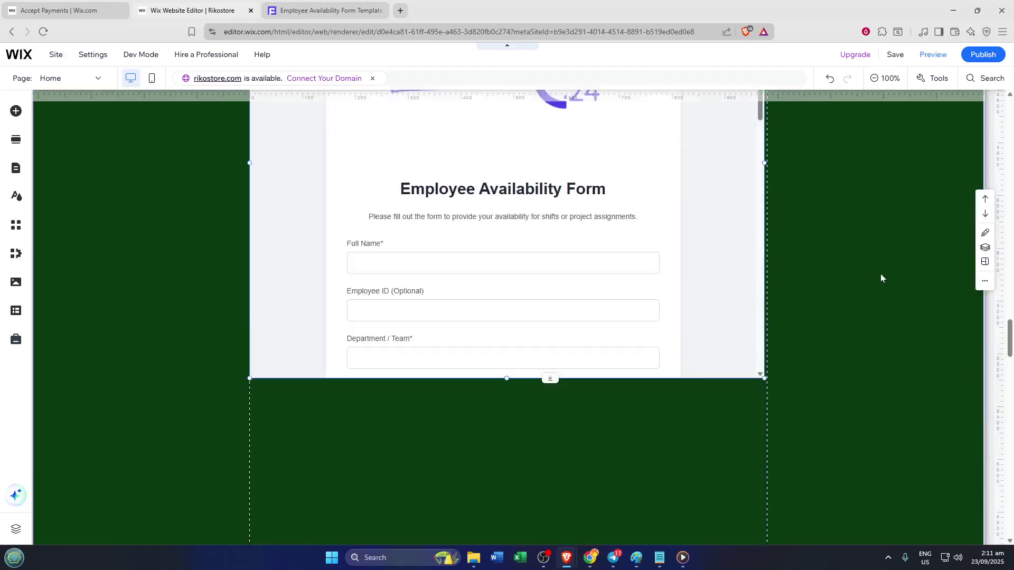
scroll(879, 274, "down", 3)
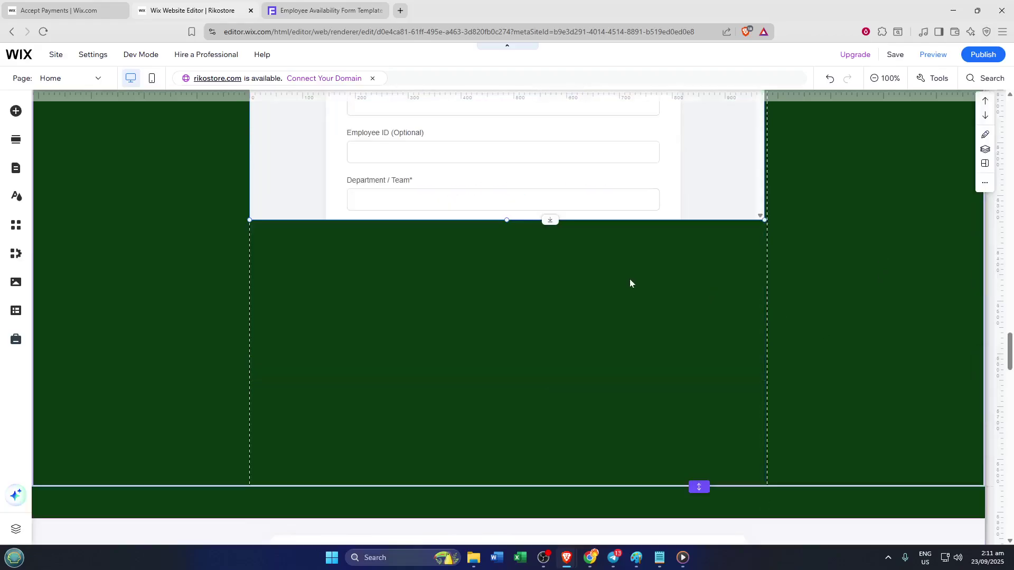
scroll(629, 284, "down", 3)
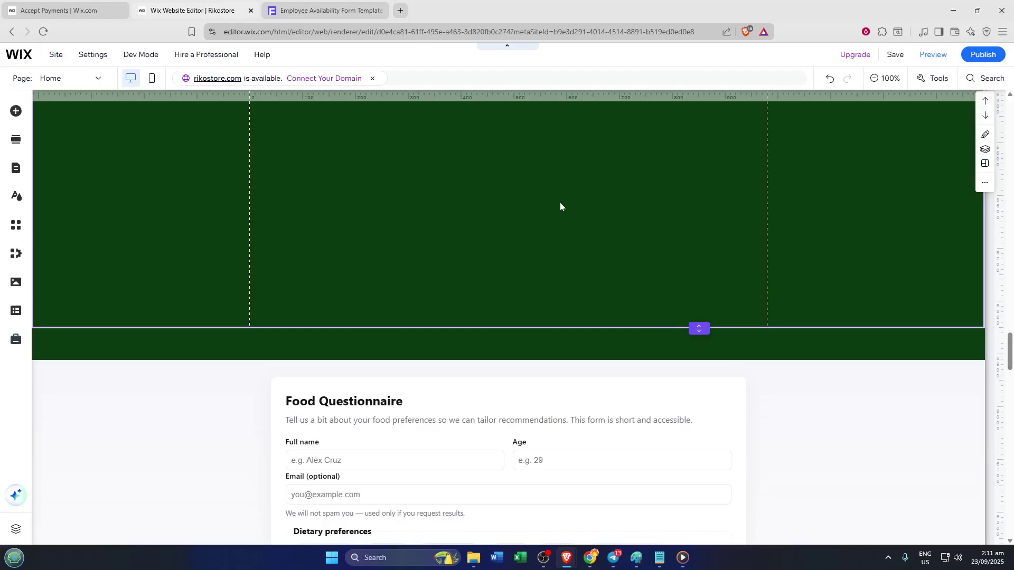
scroll(491, 241, "up", 3)
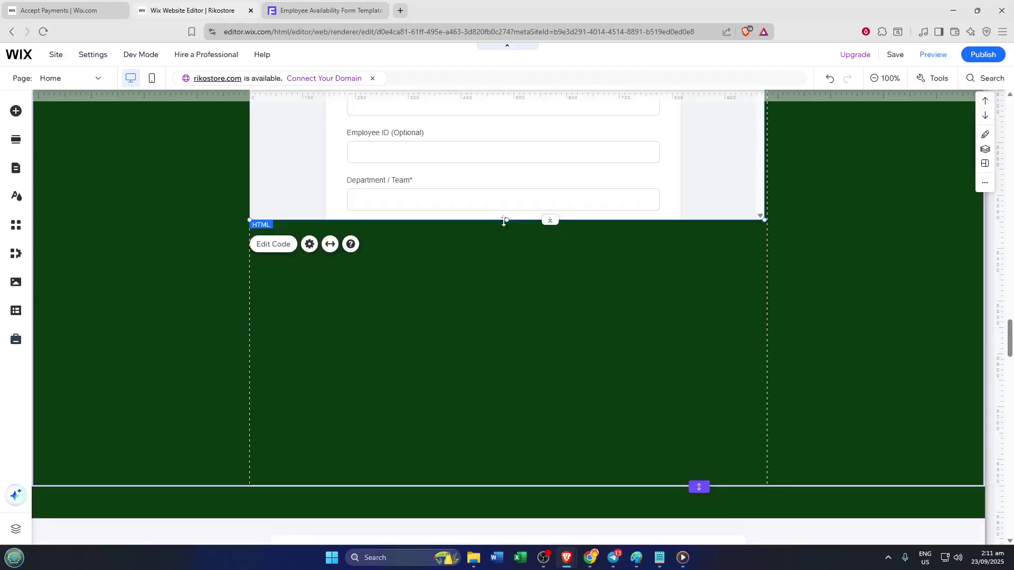
left_click_drag(504, 221, 487, 487)
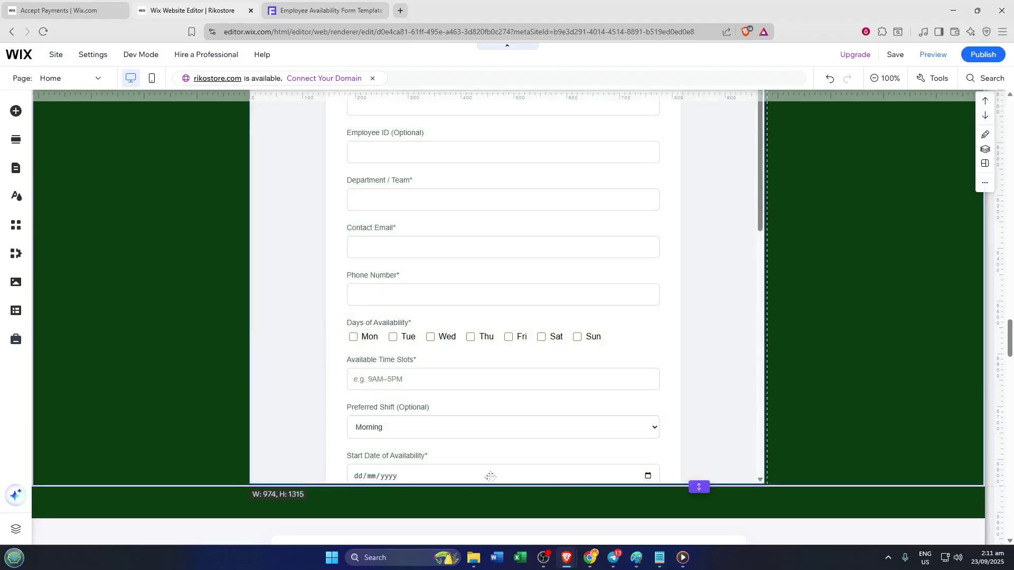
Increase the green section's height below the form and lengthen the embedded form into the added space.
scroll(924, 333, "down", 4)
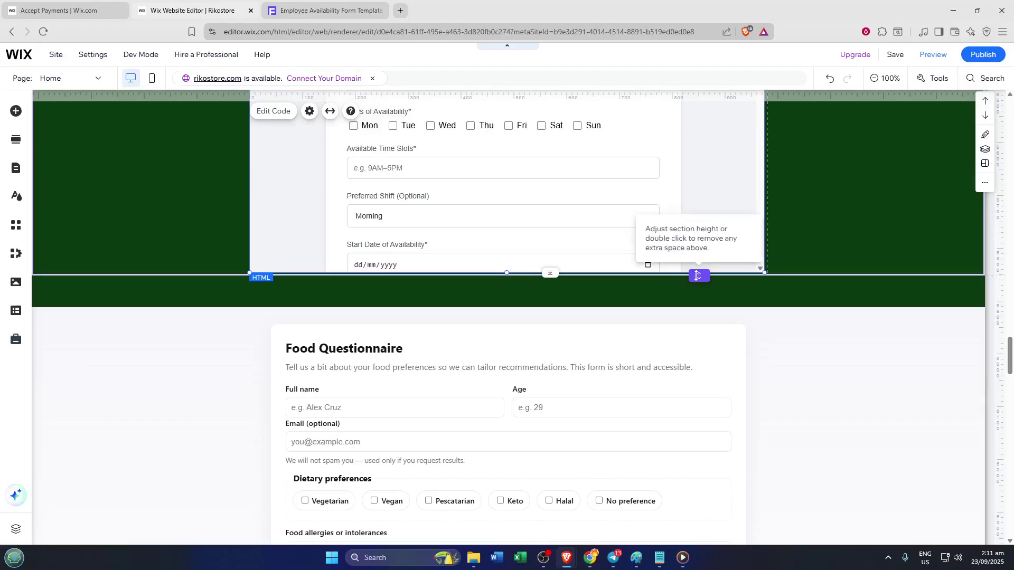
left_click_drag(691, 275, 689, 546)
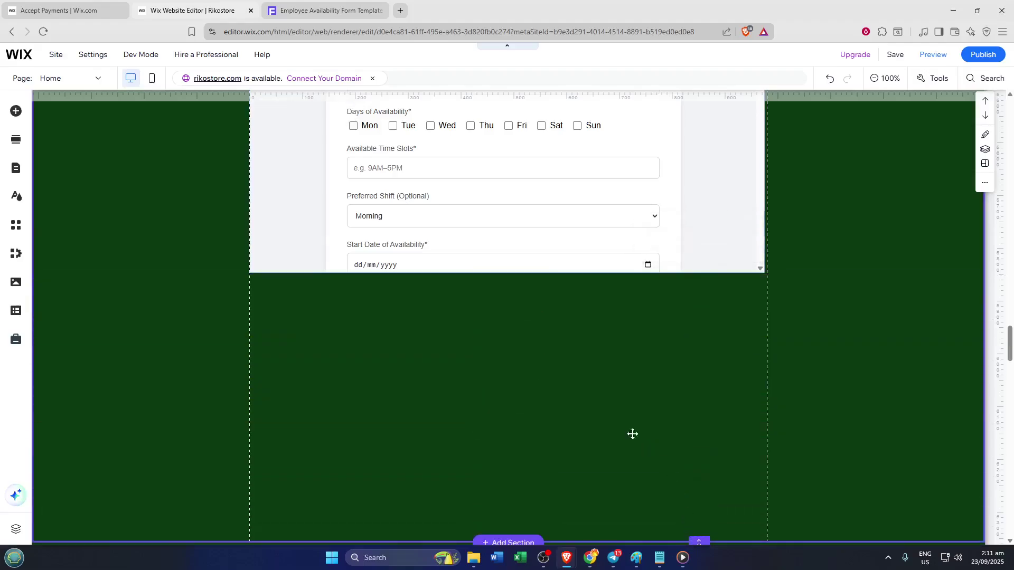
left_click(515, 273)
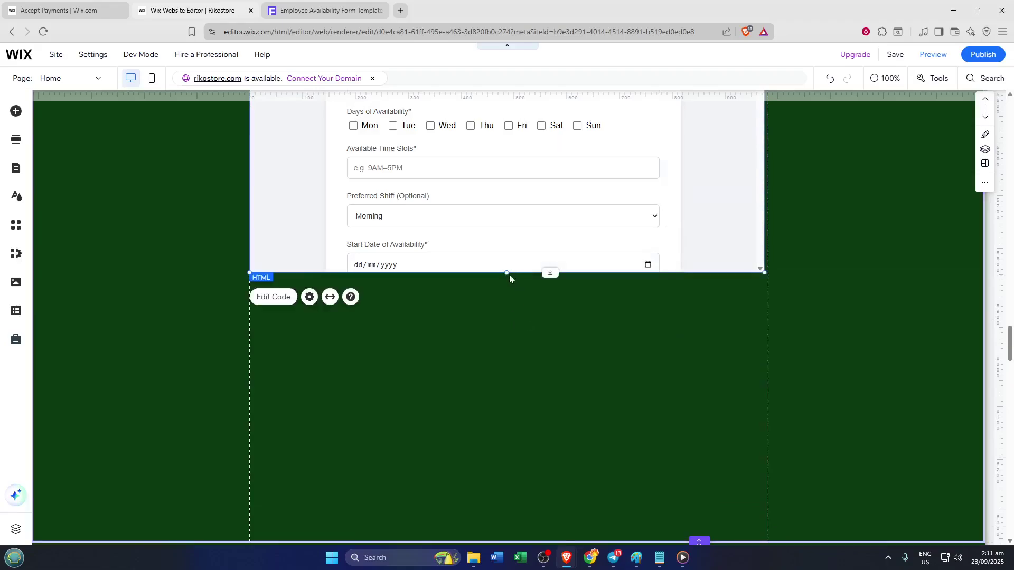
left_click_drag(507, 274, 524, 484)
scroll(962, 236, "up", 6)
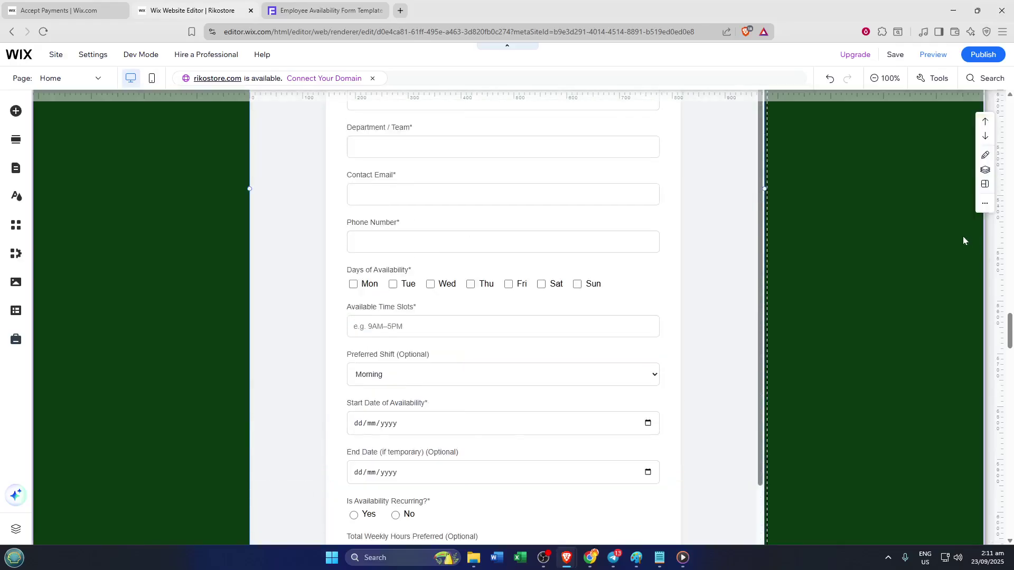
scroll(962, 236, "up", 4)
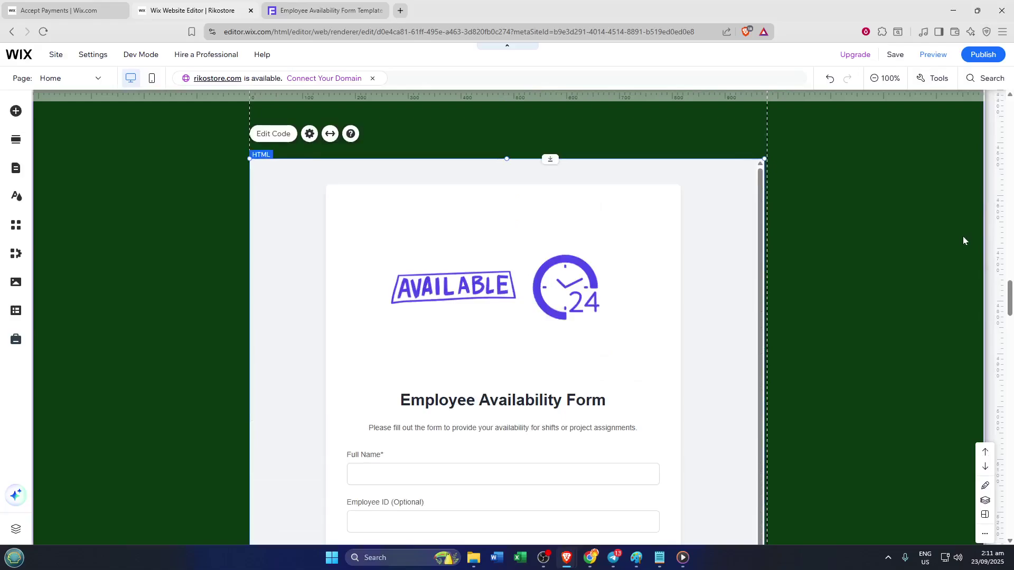
scroll(962, 236, "down", 2)
scroll(959, 242, "down", 1)
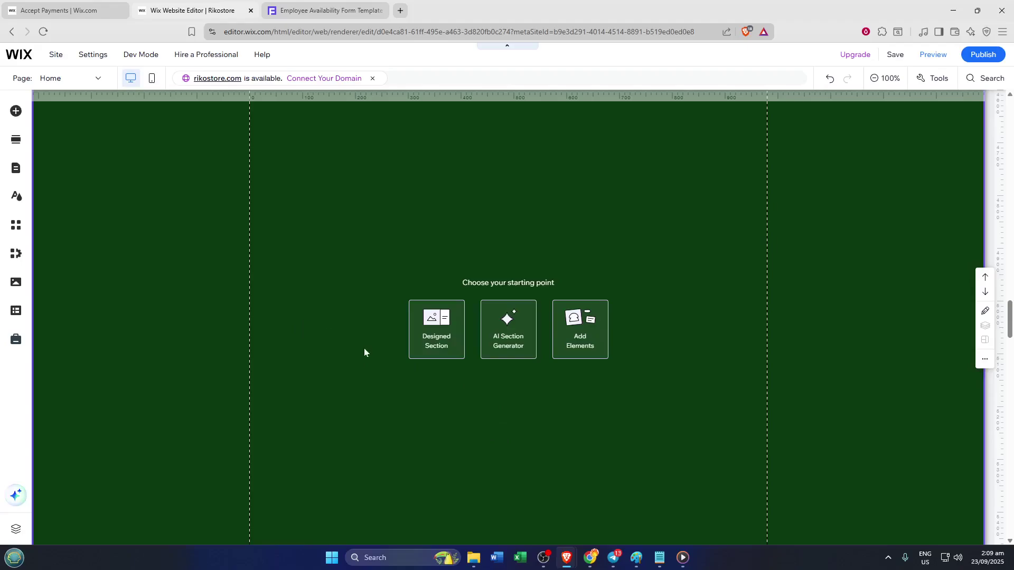
scroll(702, 259, "up", 2)
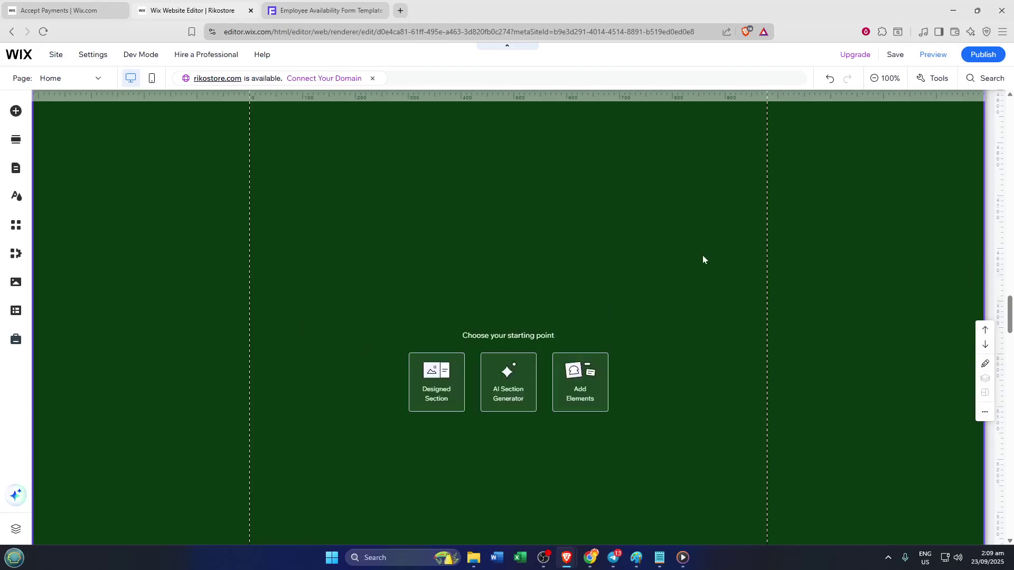